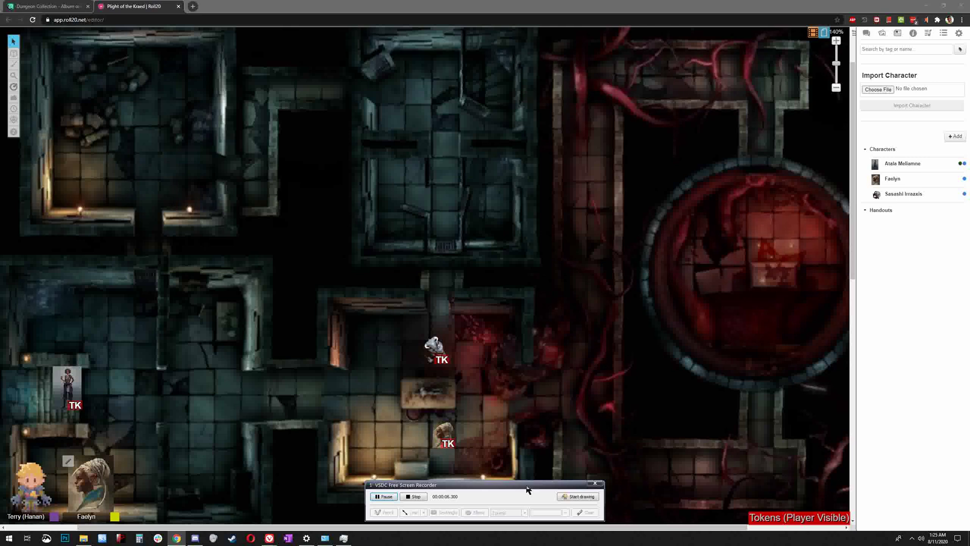
- Search the web for 'vttes' in a new Chrome tab
{"action": "left_click", "coordinate": [191, 6]}
{"action": "type", "text": "vttes"}
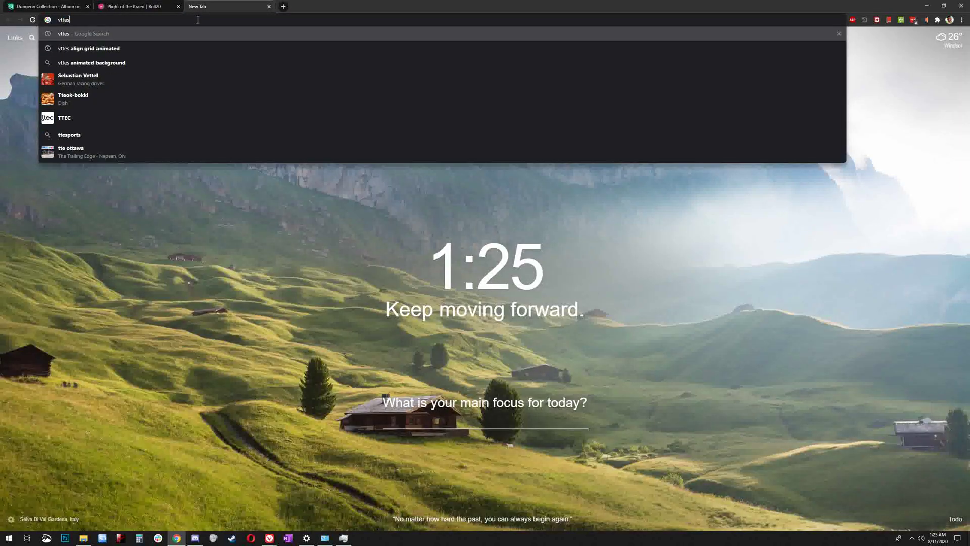
{"action": "key", "text": "Return"}
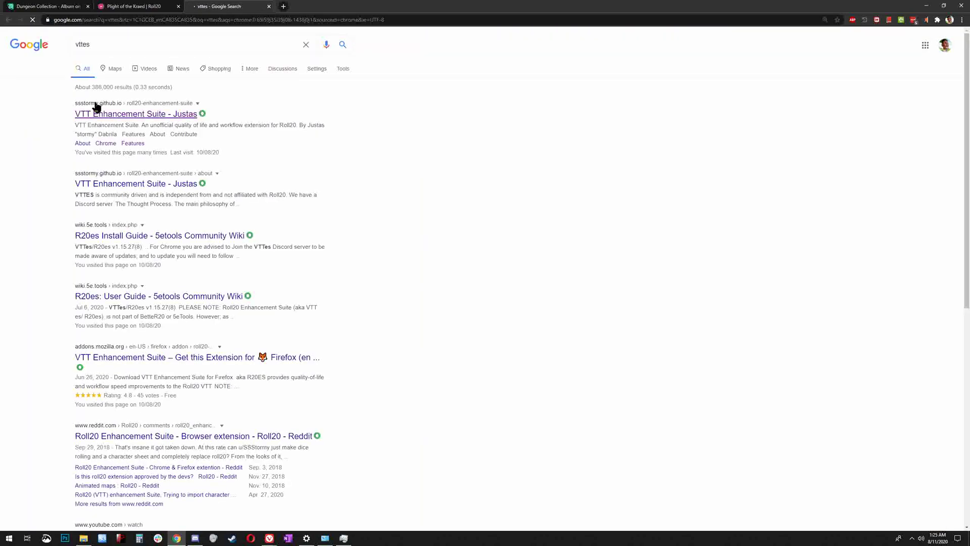
- Open the VTT Enhancement Suite site's Chrome install instructions, then view the Downloads folder
{"action": "left_click", "coordinate": [120, 117]}
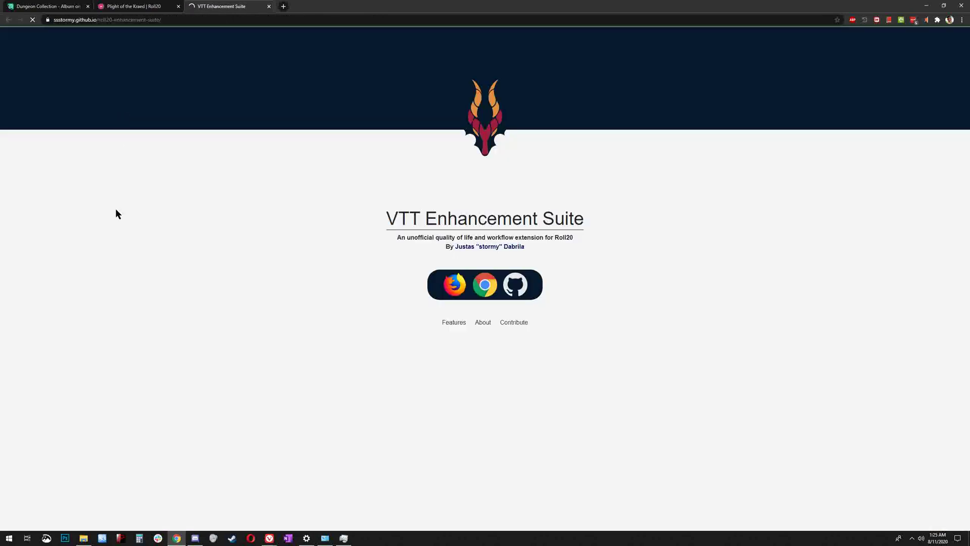
{"action": "left_click", "coordinate": [486, 286]}
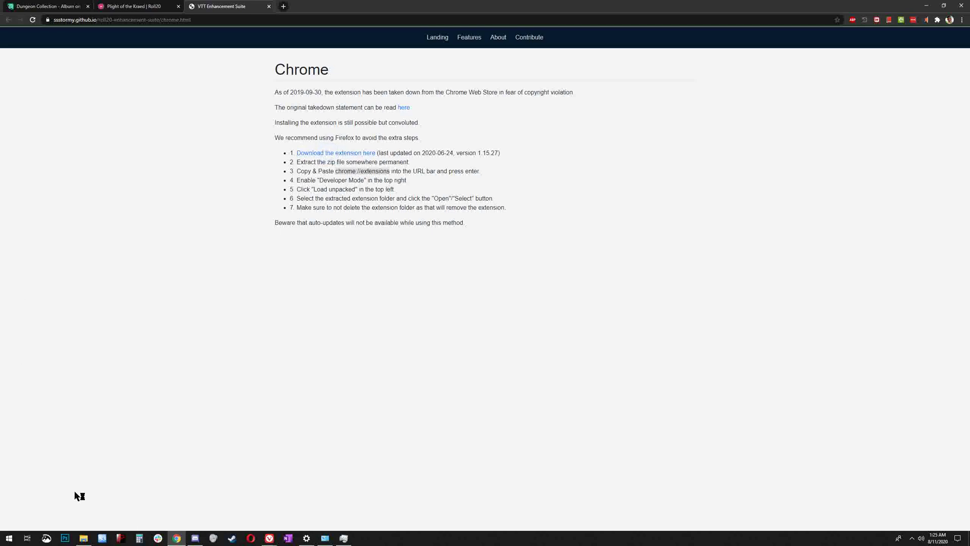
{"action": "left_click", "coordinate": [84, 538]}
- Extract r20es_1.15.27_chrome.zip with 7-Zip into an r20es_1.15.27_chrome folder, then return to Chrome
{"action": "left_click", "coordinate": [193, 286]}
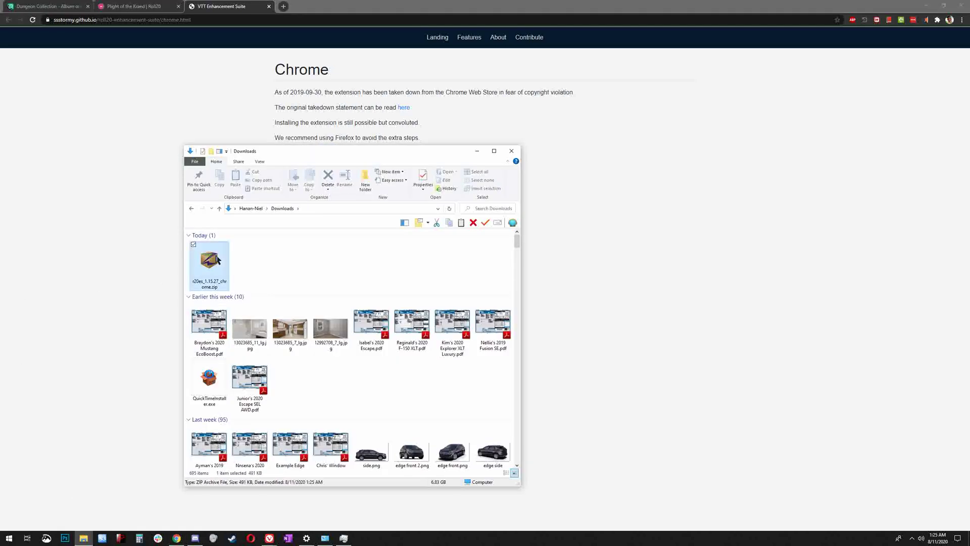
{"action": "right_click", "coordinate": [212, 261]}
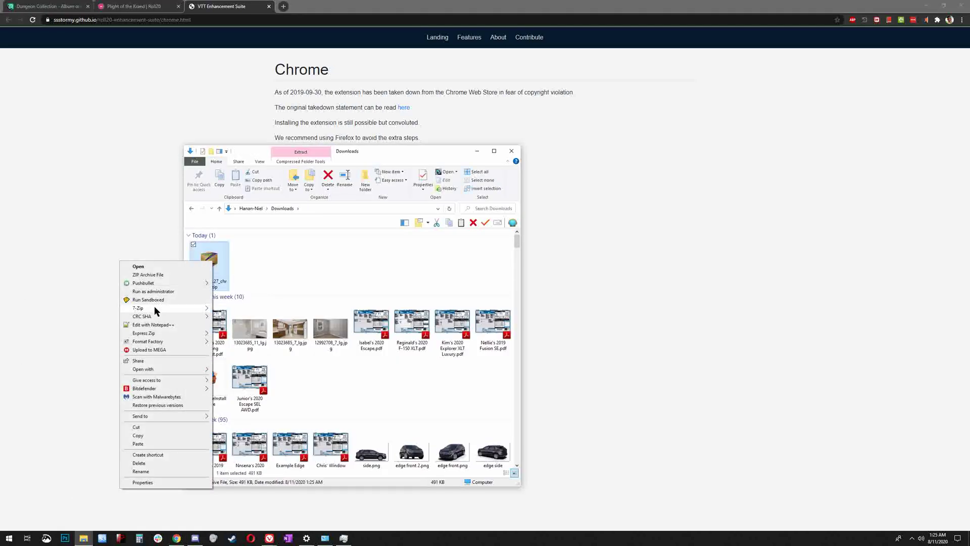
{"action": "mouse_move", "coordinate": [155, 307]}
{"action": "left_click", "coordinate": [274, 341]}
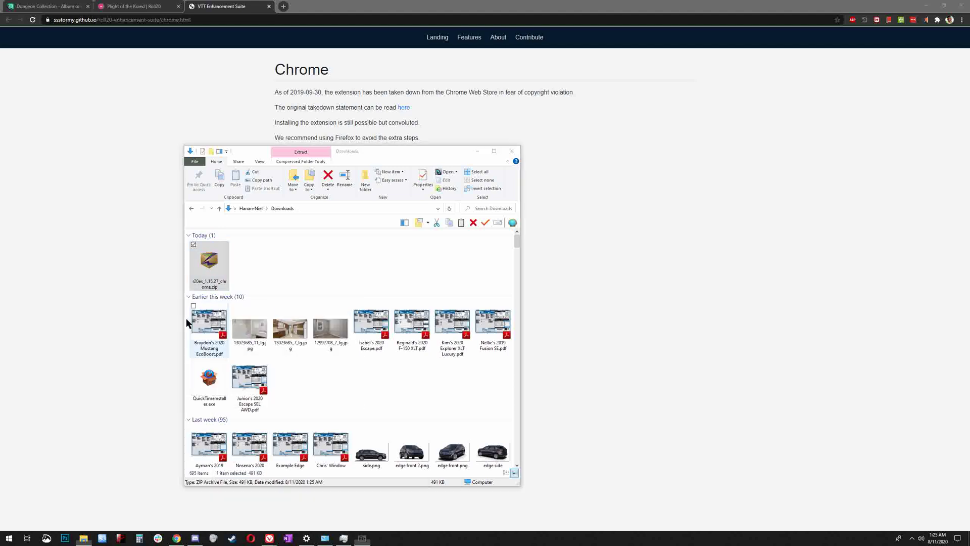
{"action": "left_click", "coordinate": [251, 269]}
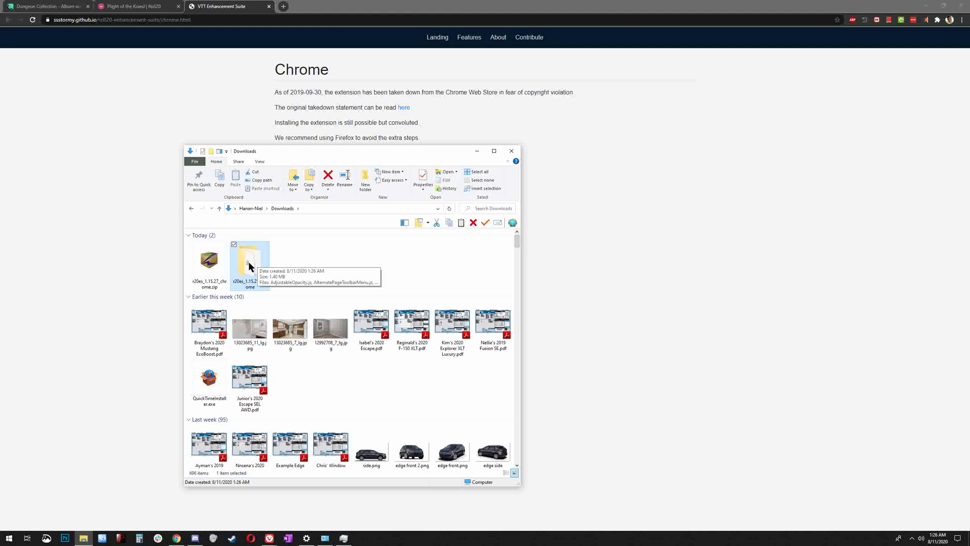
{"action": "left_click", "coordinate": [789, 108]}
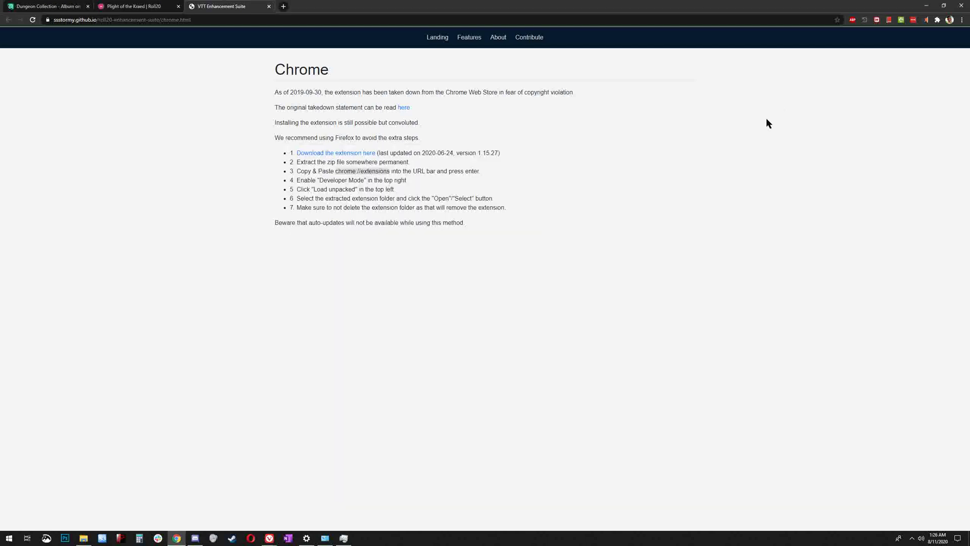
- Open Chrome's Extensions page and turn on Developer mode
{"action": "left_click", "coordinate": [963, 20]}
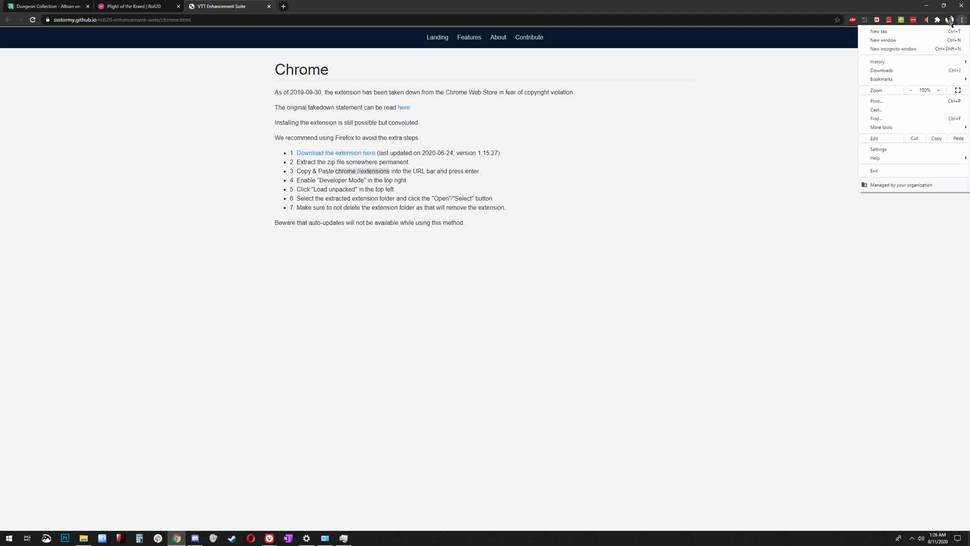
{"action": "mouse_move", "coordinate": [890, 126]}
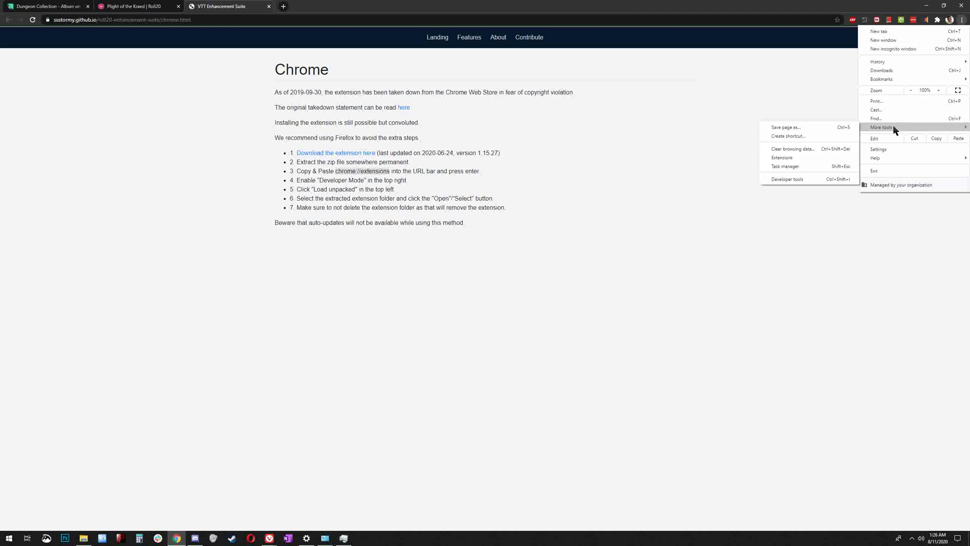
{"action": "left_click", "coordinate": [805, 155]}
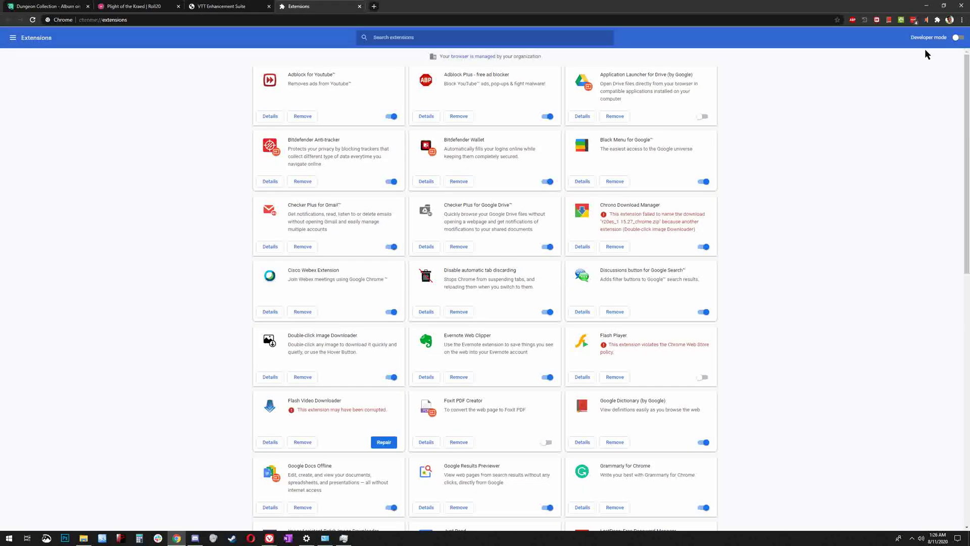
{"action": "left_click", "coordinate": [959, 39]}
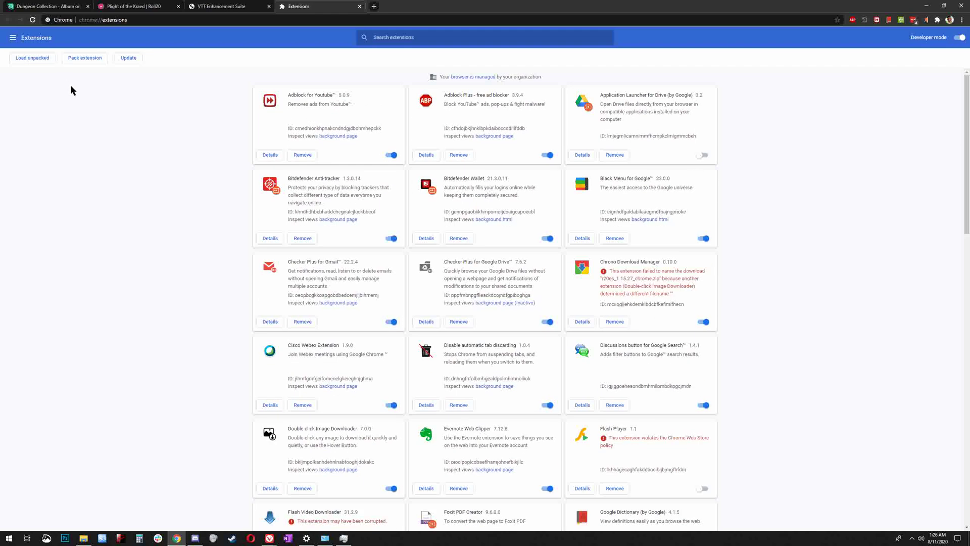
- Load the unpacked extension from the Downloads r20es_1.15.27_chrome folder
{"action": "left_click", "coordinate": [33, 58]}
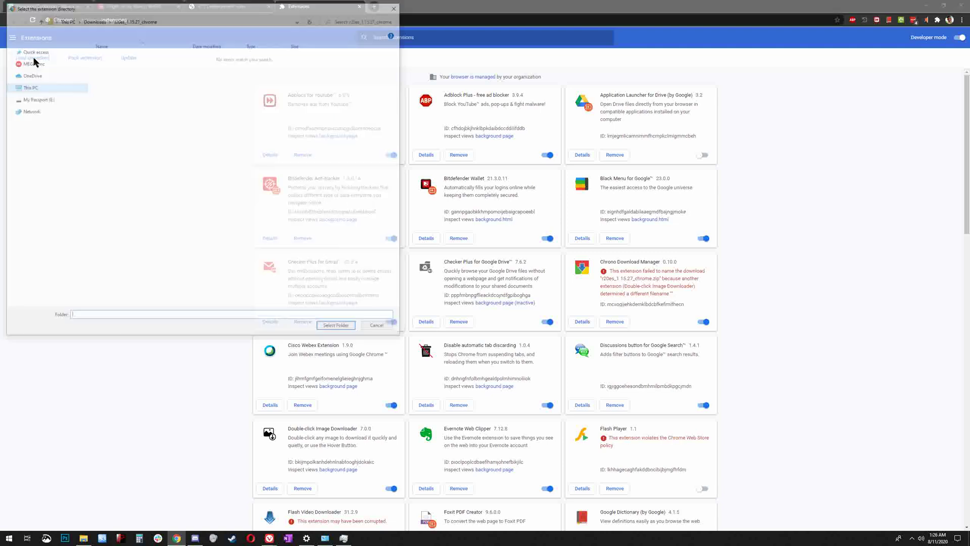
{"action": "left_click", "coordinate": [89, 20]}
{"action": "left_click", "coordinate": [131, 110]}
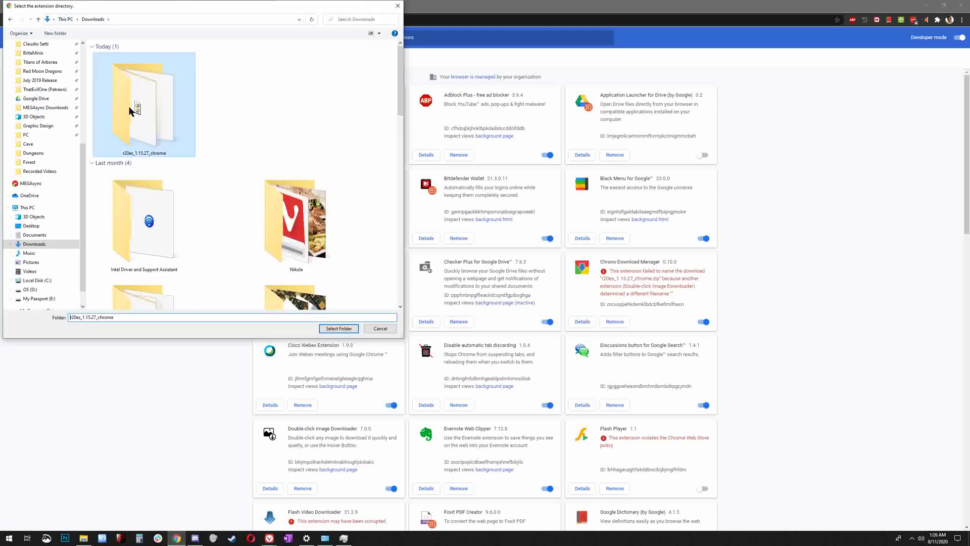
{"action": "left_click", "coordinate": [337, 329]}
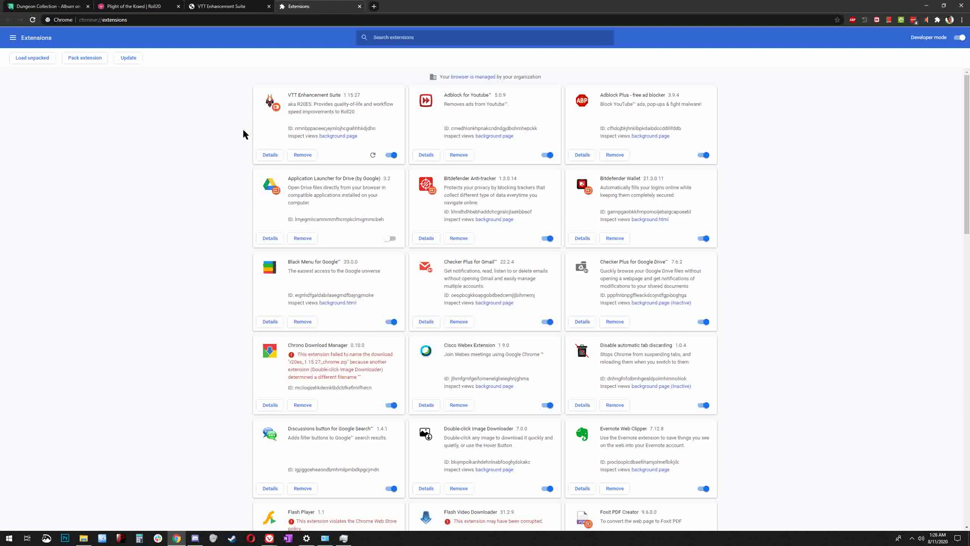
- Create a new Untitled page in the Plight of the Kraed campaign and switch to it
{"action": "left_click", "coordinate": [134, 6]}
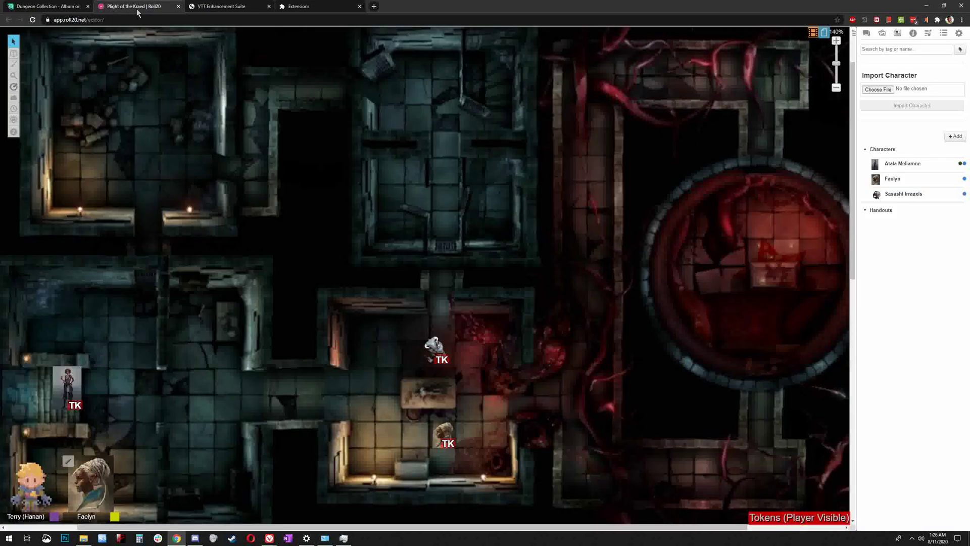
{"action": "left_click", "coordinate": [825, 33]}
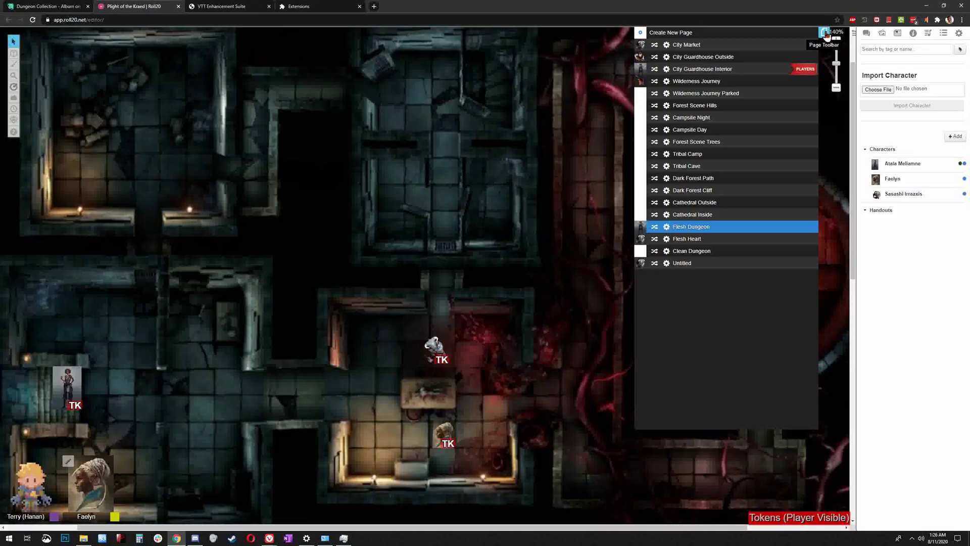
{"action": "left_click", "coordinate": [655, 33]}
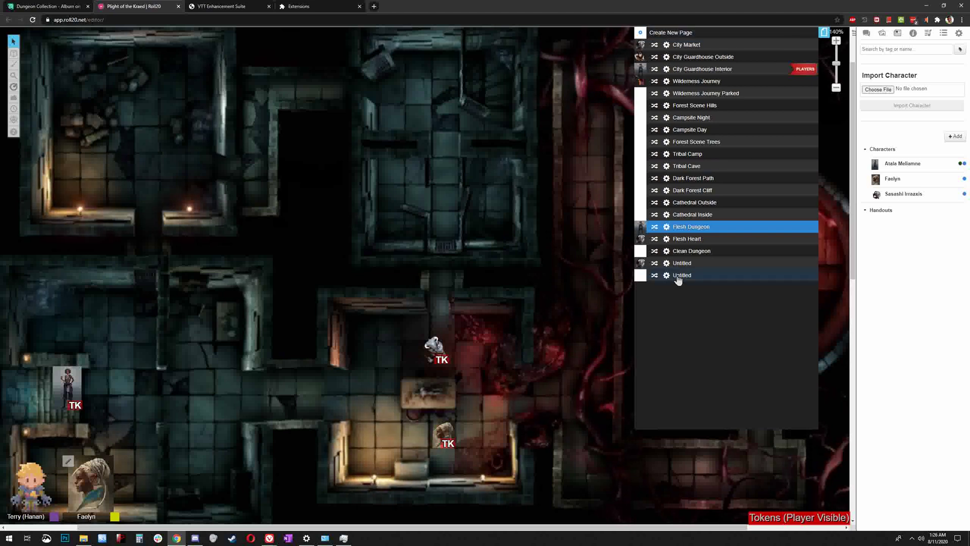
{"action": "left_click", "coordinate": [679, 277]}
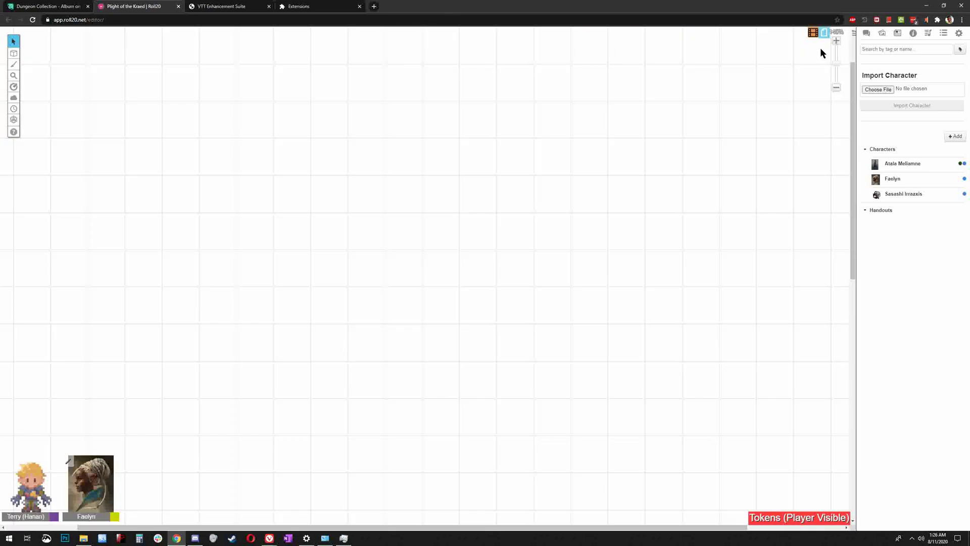
- Turn off the grid in the Untitled page's settings
{"action": "left_click", "coordinate": [824, 32]}
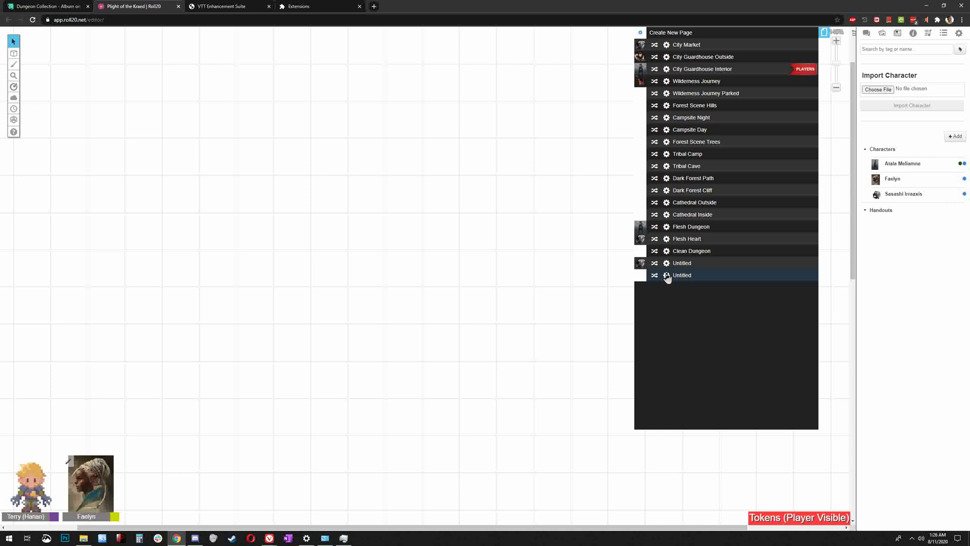
{"action": "left_click", "coordinate": [666, 276]}
{"action": "left_click", "coordinate": [471, 182]}
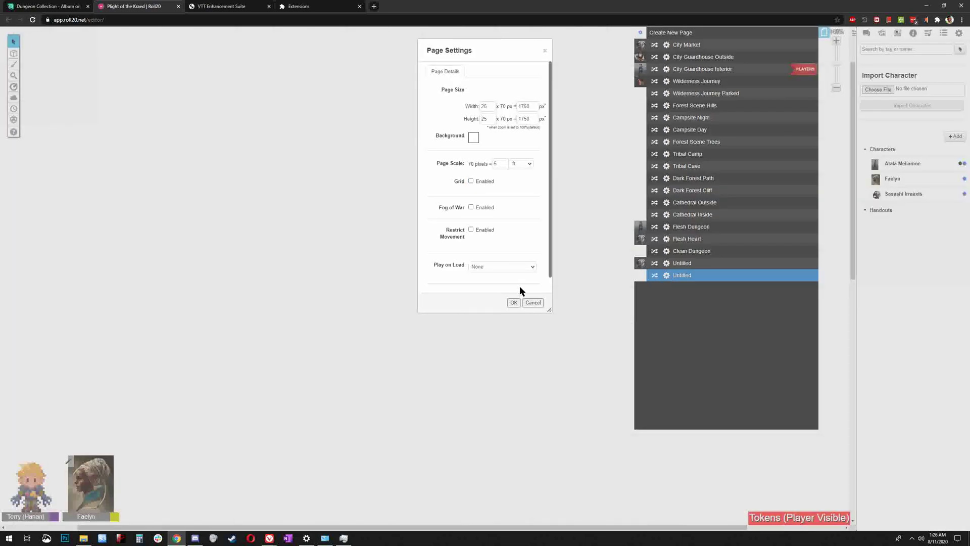
{"action": "left_click", "coordinate": [509, 302]}
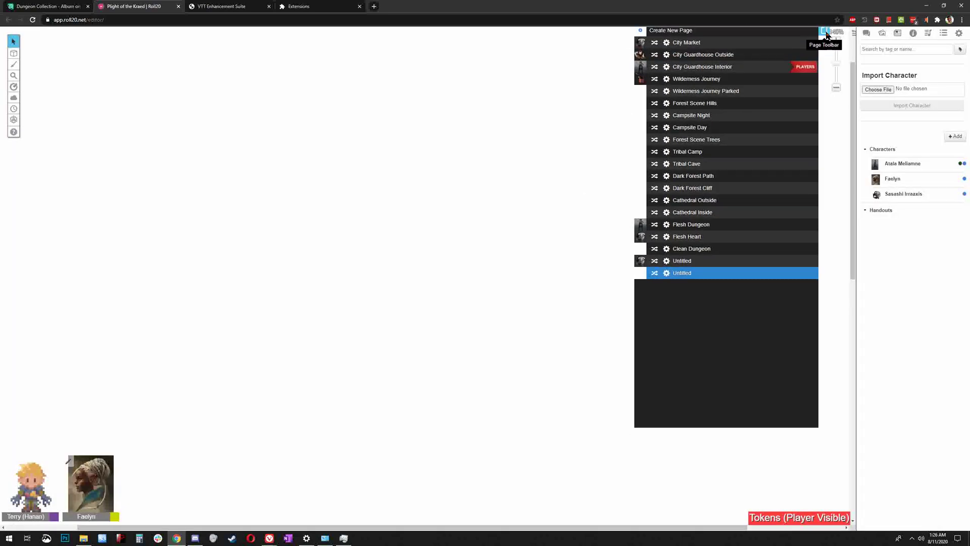
{"action": "left_click", "coordinate": [824, 33]}
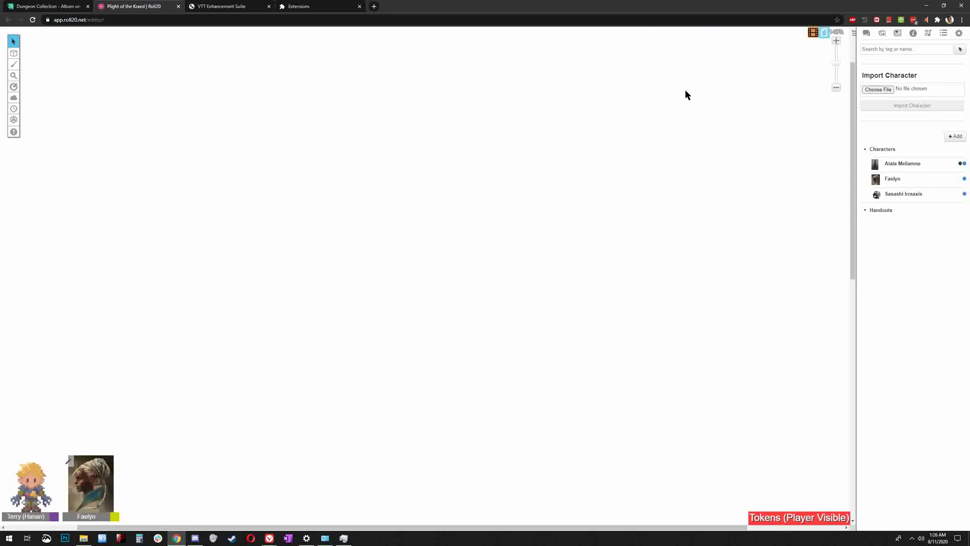
{"action": "left_click", "coordinate": [813, 33]}
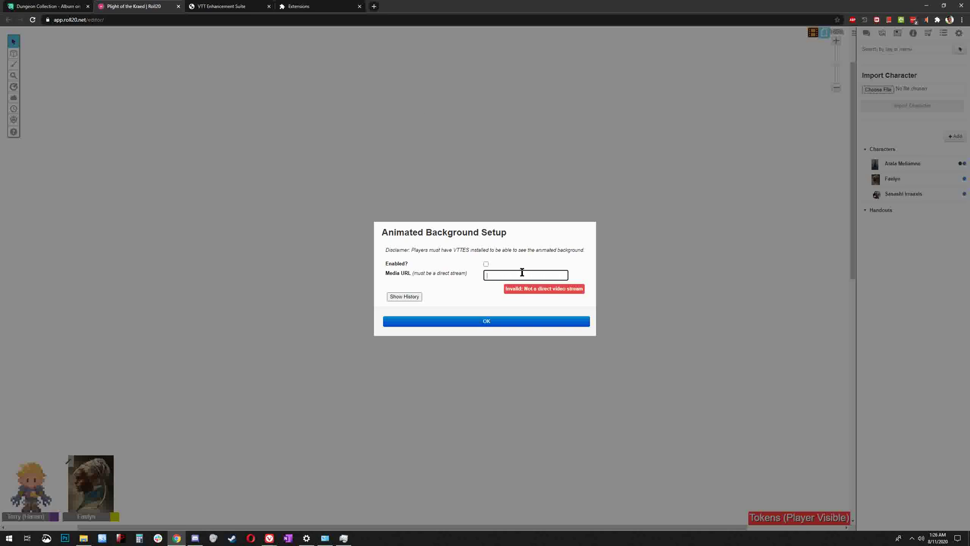
- Switch to the Imgur Dungeon Collection album tab
{"action": "left_click", "coordinate": [46, 7]}
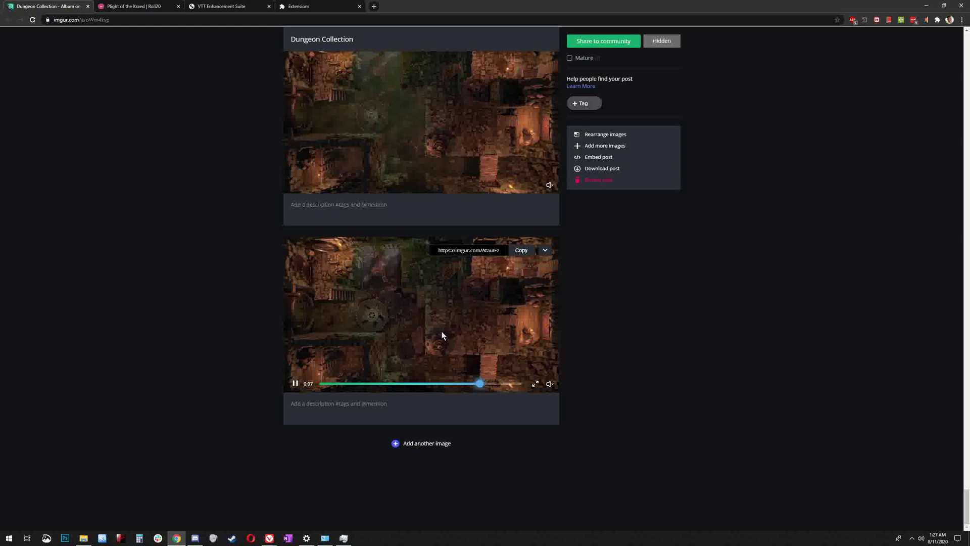
- Copy the direct video address of the album's second animated map
{"action": "right_click", "coordinate": [408, 311]}
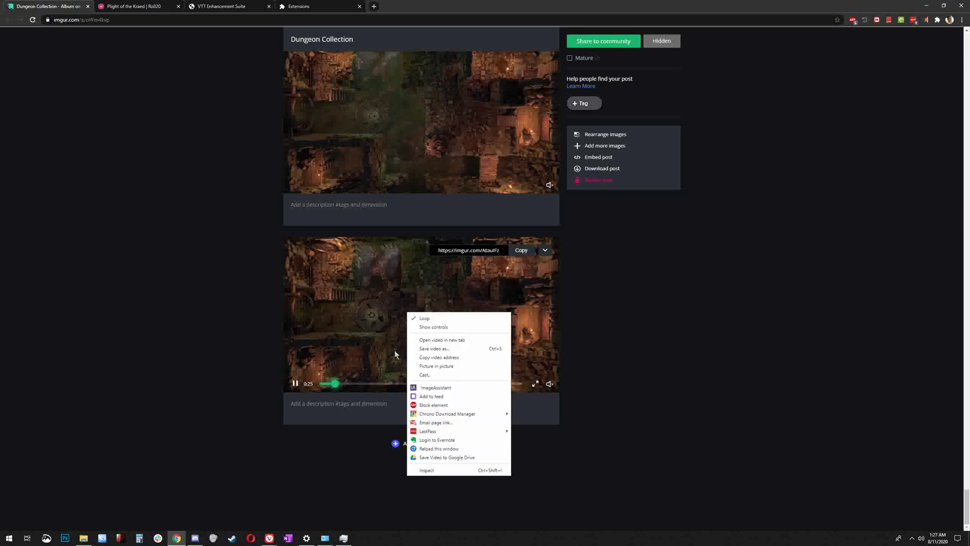
{"action": "left_click", "coordinate": [463, 357]}
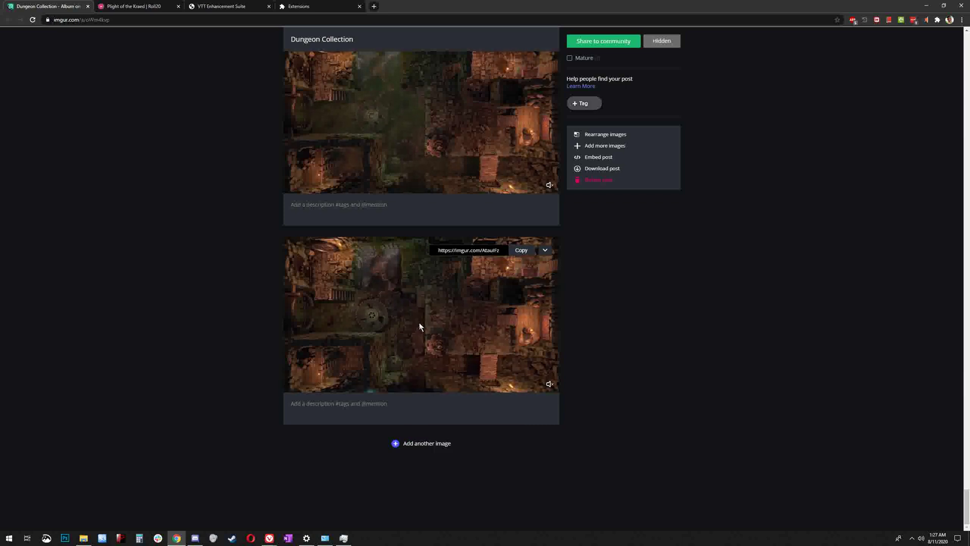
{"action": "right_click", "coordinate": [413, 309]}
- Enable the animated background in Roll20 using the copied Imgur mp4 link
{"action": "left_click", "coordinate": [447, 353]}
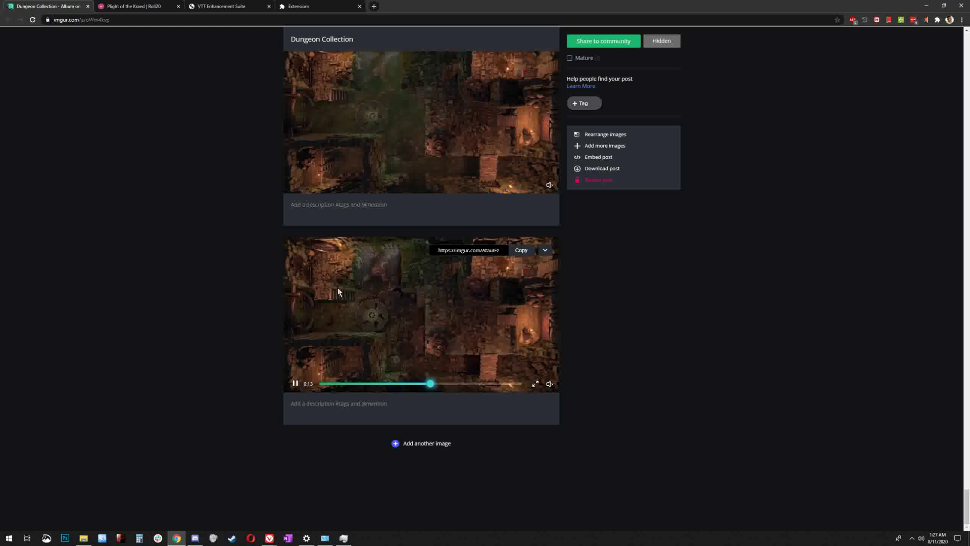
{"action": "left_click", "coordinate": [130, 6]}
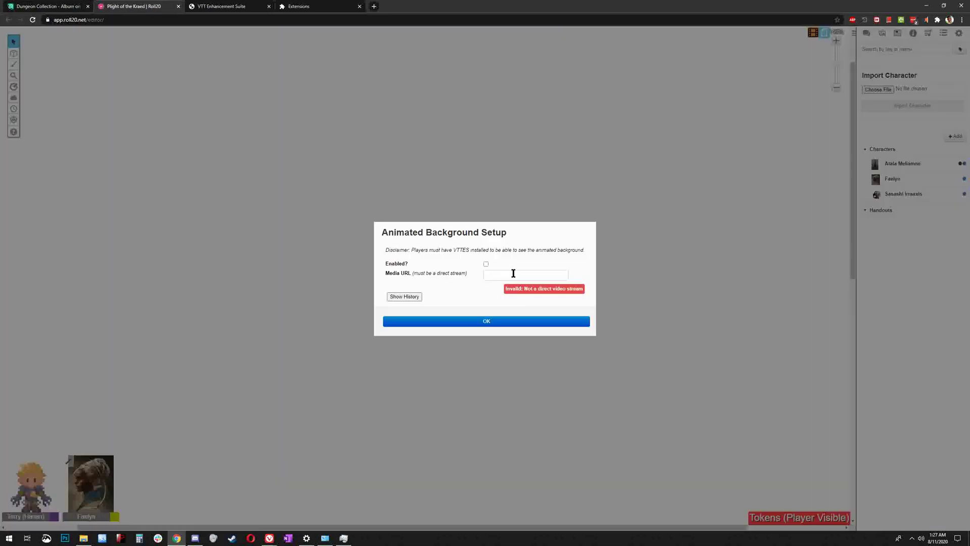
{"action": "left_click", "coordinate": [486, 264]}
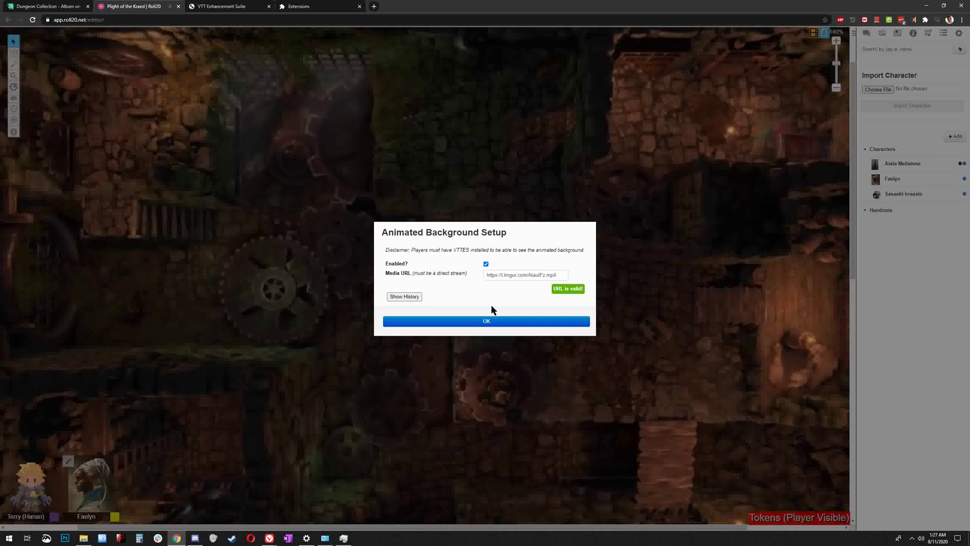
{"action": "left_click", "coordinate": [488, 321]}
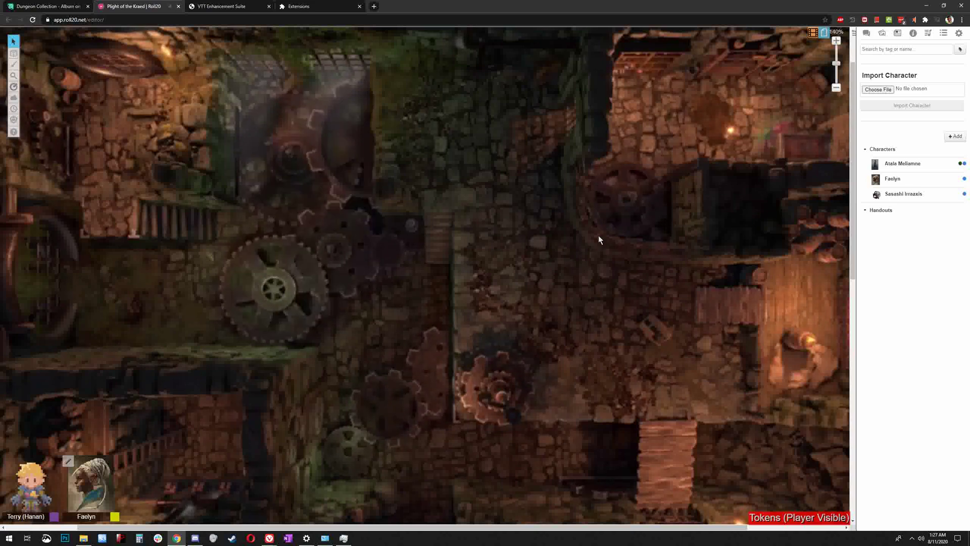
- Drag Sasashi Irraaxis from the Journal onto the large left gear of the map
{"action": "left_click_drag", "start_coordinate": [890, 195], "coordinate": [300, 310]}
{"action": "left_click", "coordinate": [435, 230]}
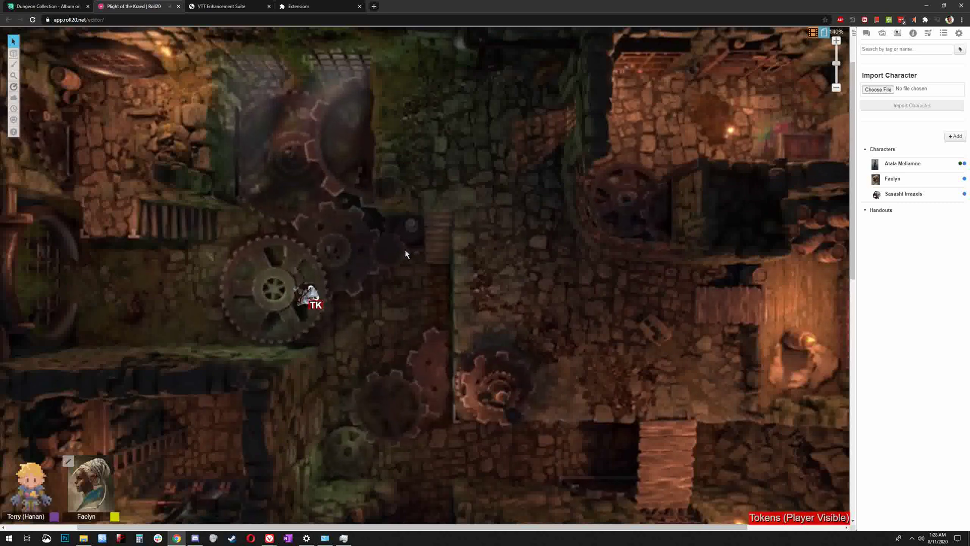
{"action": "left_click", "coordinate": [313, 291]}
{"action": "left_click", "coordinate": [447, 253]}
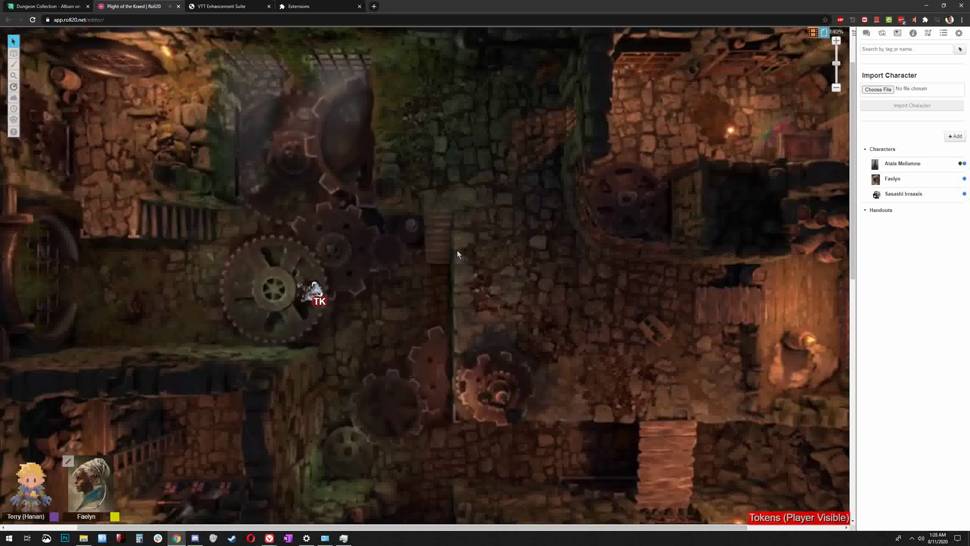
{"action": "left_click", "coordinate": [313, 292]}
{"action": "left_click", "coordinate": [513, 264]}
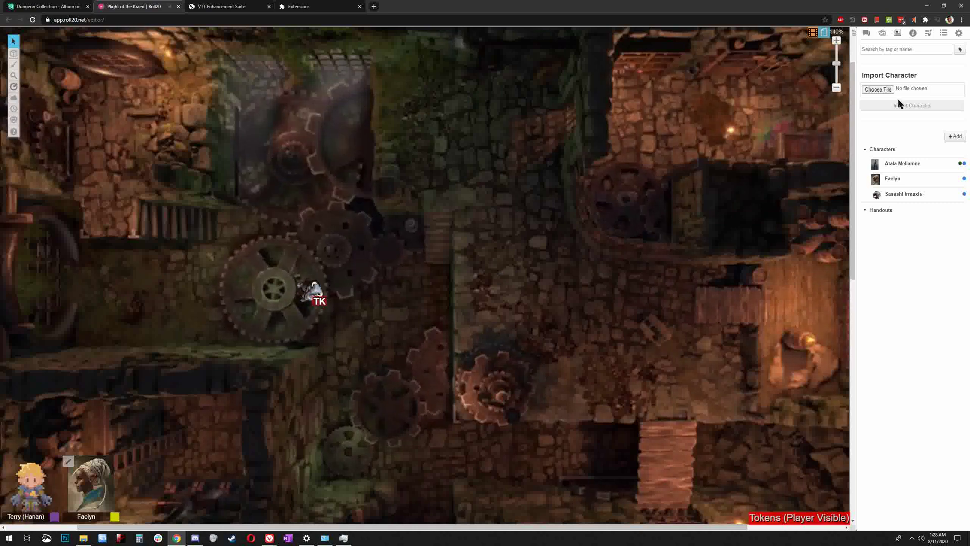
{"action": "mouse_move", "coordinate": [909, 198]}
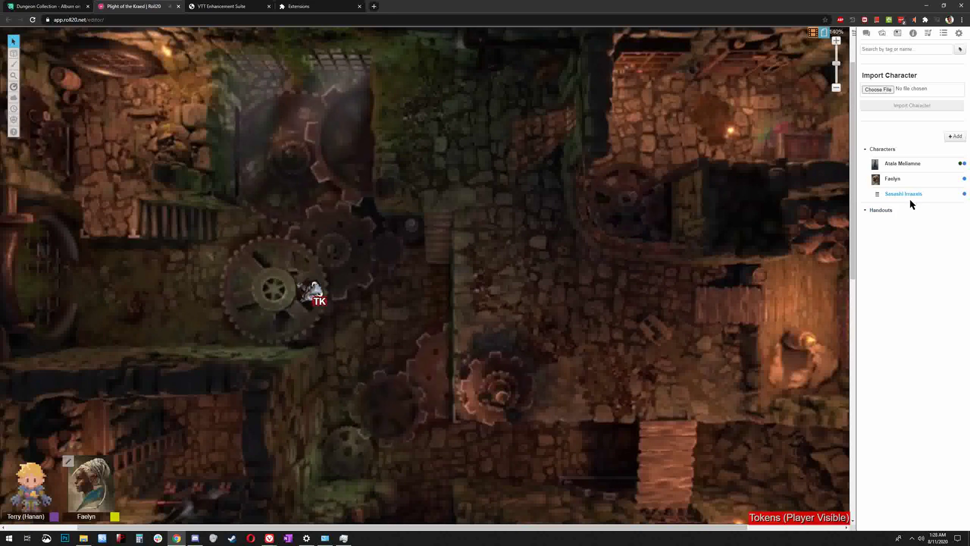
- Add All Players to Sasashi Irraaxis's 'Can Be Edited & Controlled By' and save
{"action": "left_click", "coordinate": [898, 36]}
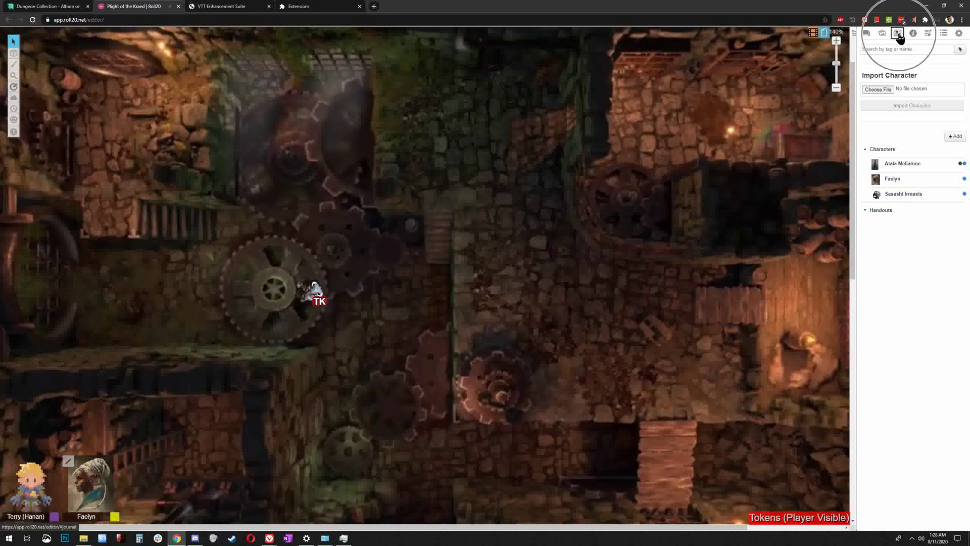
{"action": "left_click", "coordinate": [906, 196]}
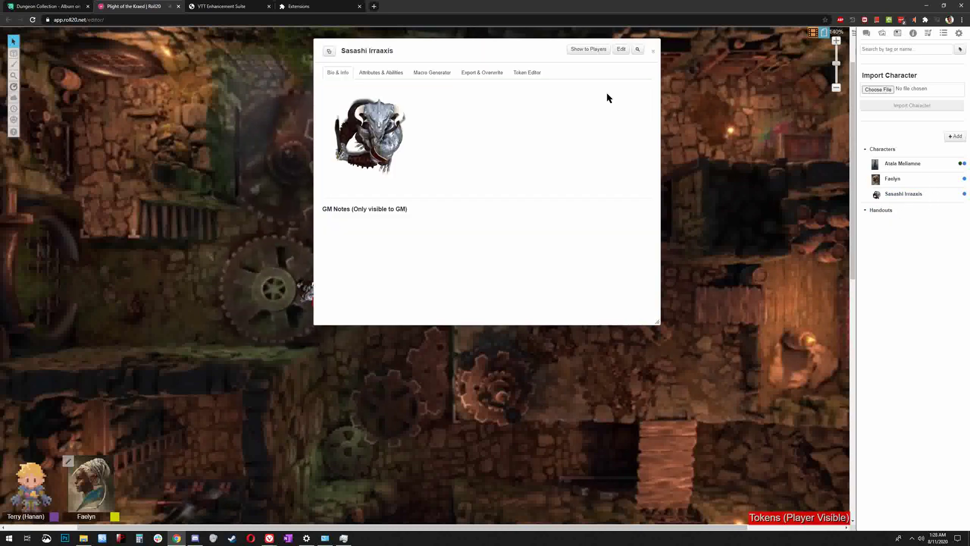
{"action": "left_click", "coordinate": [621, 51]}
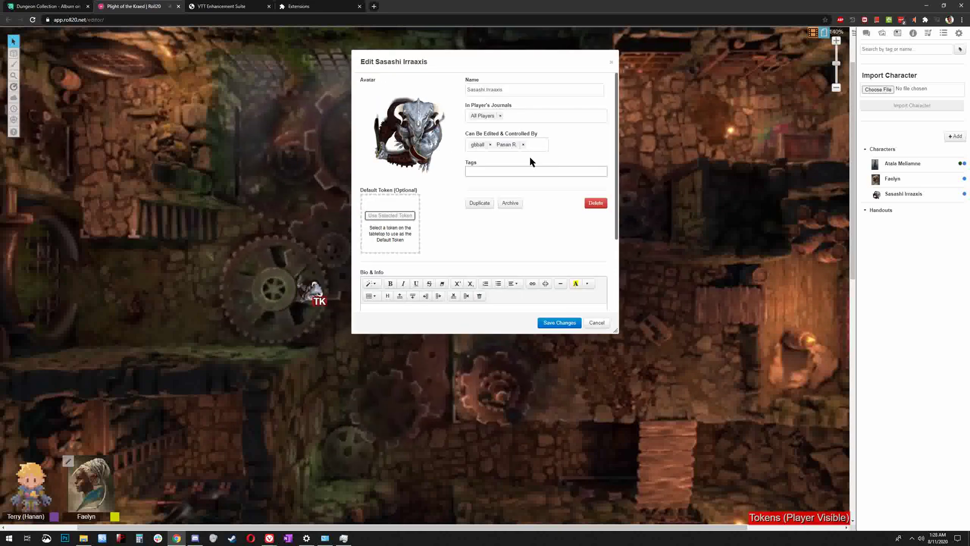
{"action": "left_click", "coordinate": [539, 144]}
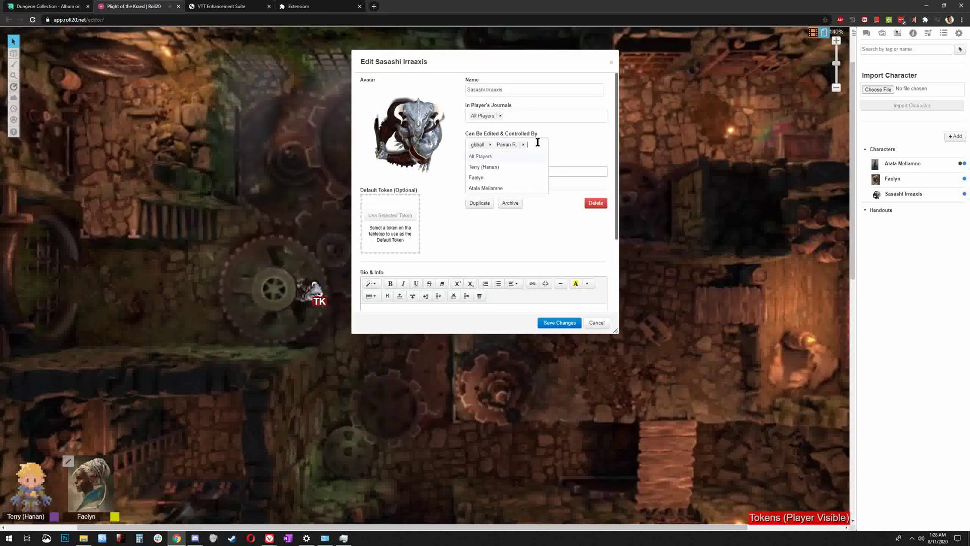
{"action": "left_click", "coordinate": [499, 160]}
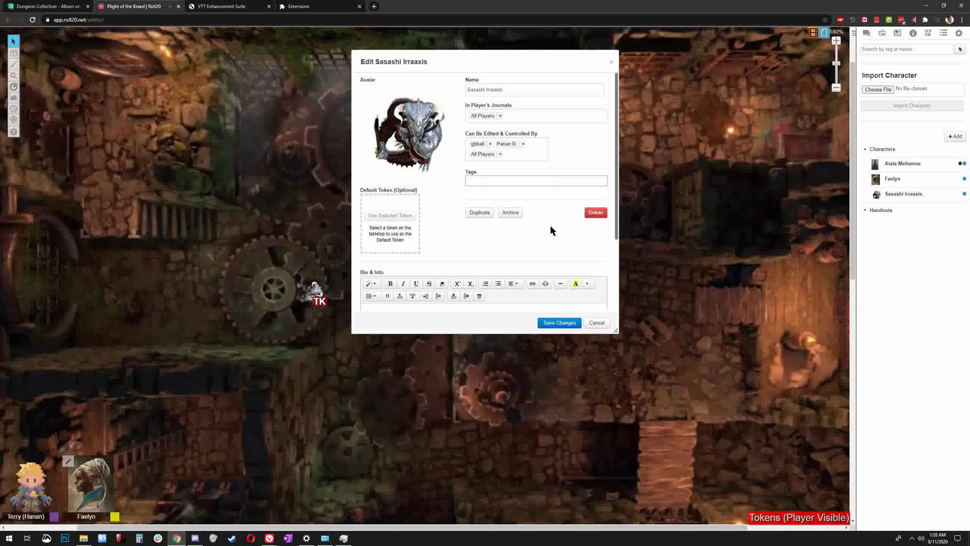
{"action": "left_click", "coordinate": [560, 324]}
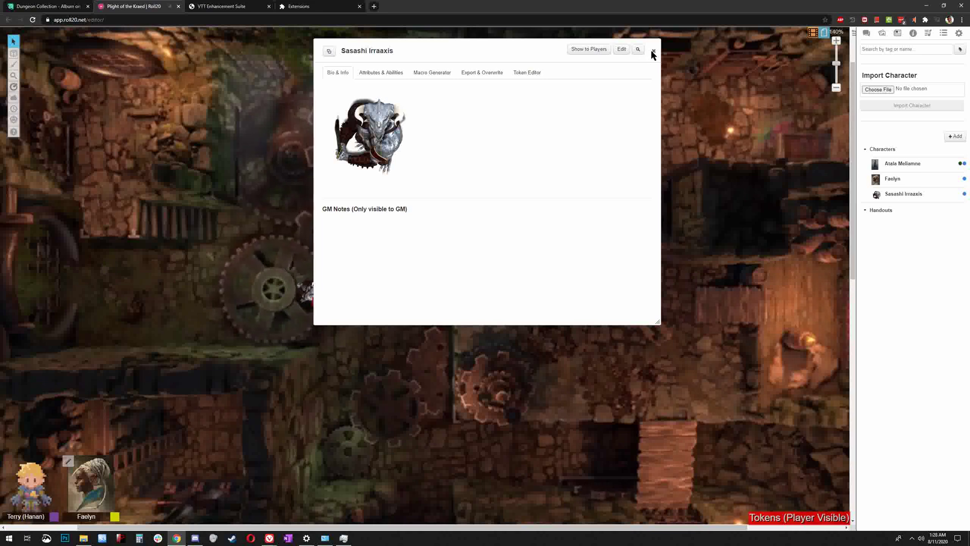
{"action": "left_click", "coordinate": [652, 52]}
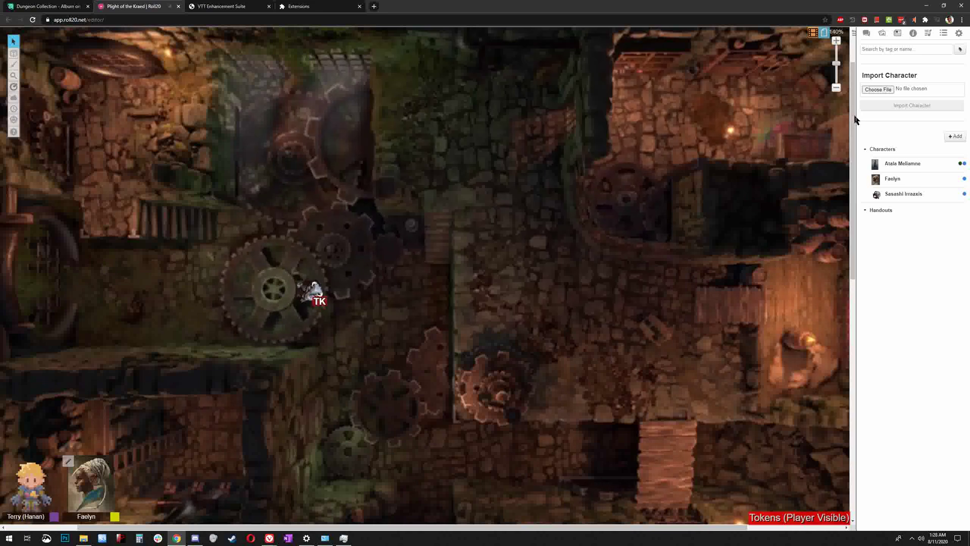
{"action": "left_click", "coordinate": [824, 32]}
- On Wilderness Journey, drag the green creature token right along the dirt path past the brown horse
{"action": "left_click", "coordinate": [715, 85]}
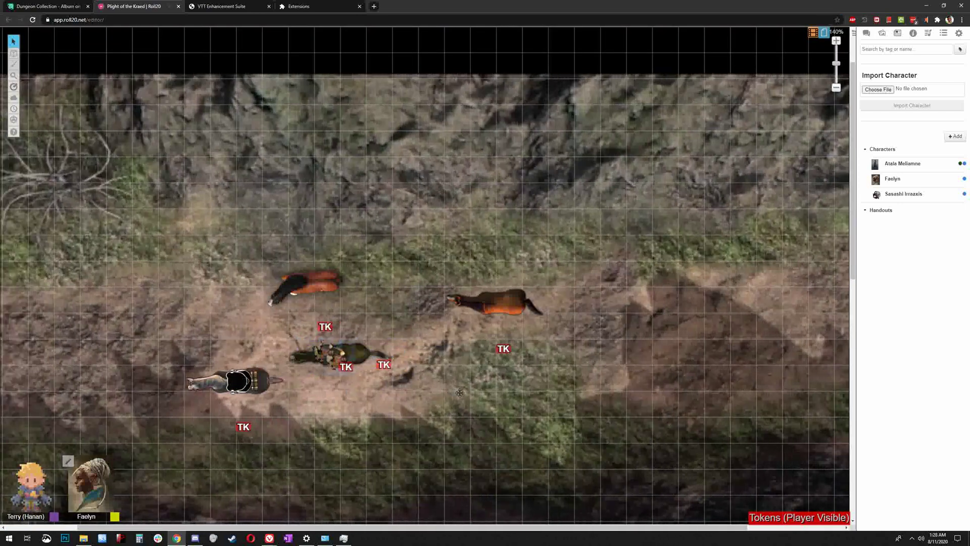
{"action": "left_click_drag", "start_coordinate": [350, 347], "coordinate": [470, 401]}
{"action": "key", "text": "ctrl+z"}
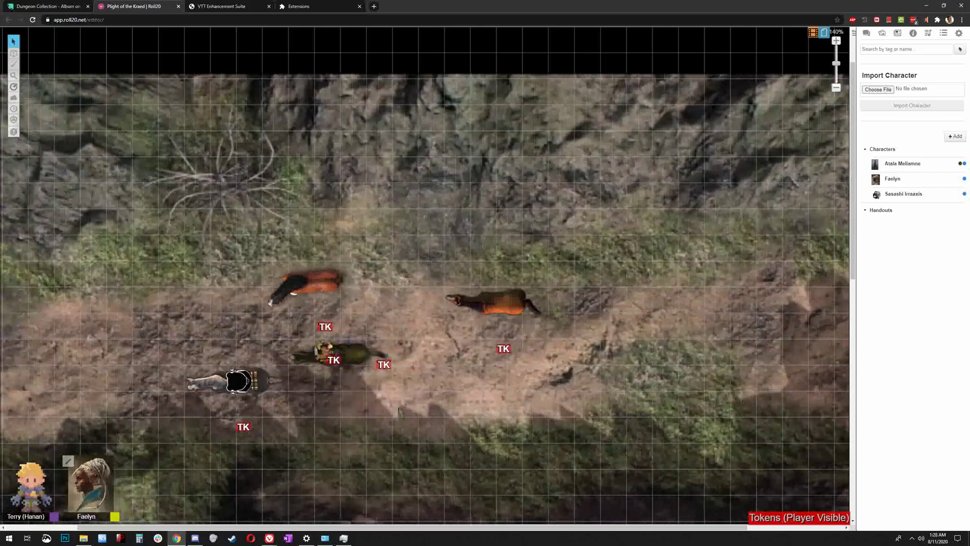
{"action": "left_click", "coordinate": [676, 419]}
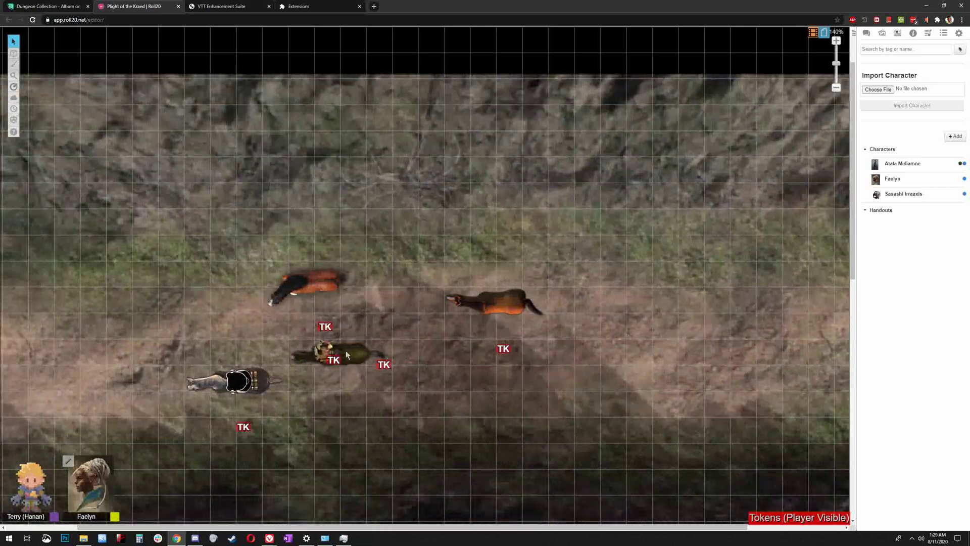
{"action": "left_click_drag", "start_coordinate": [310, 331], "coordinate": [672, 377]}
{"action": "left_click", "coordinate": [648, 323]}
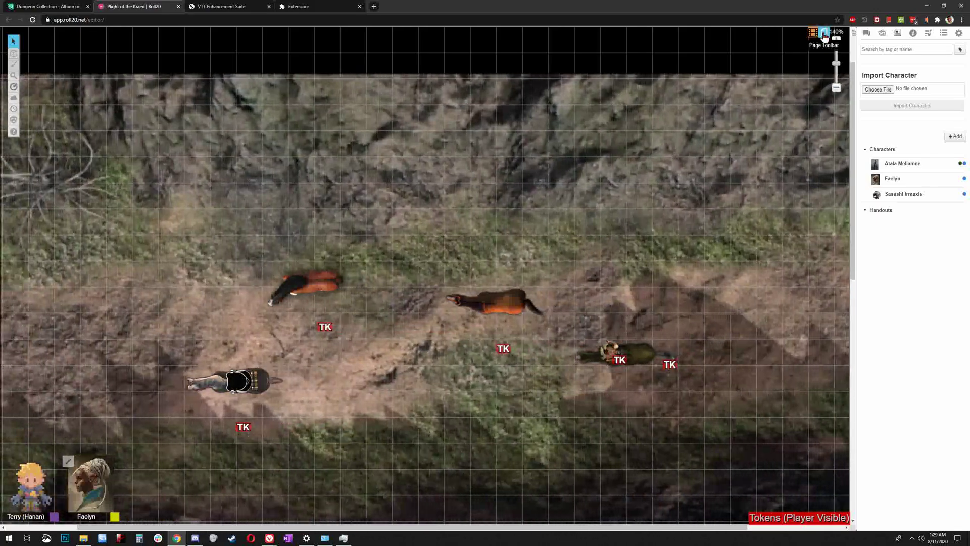
- Switch to the Wilderness Journey Parked page, then to the City Guardhouse Outside town map
{"action": "left_click", "coordinate": [823, 37]}
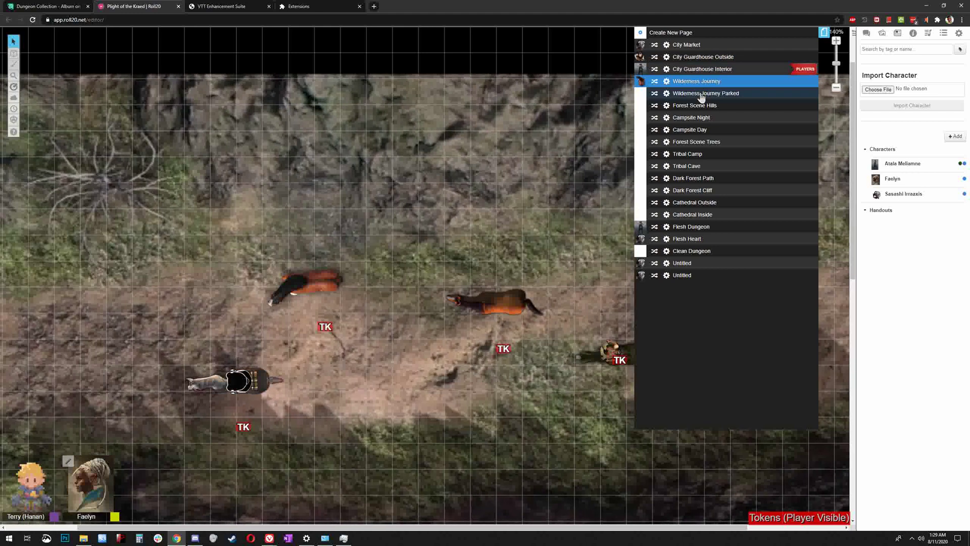
{"action": "left_click", "coordinate": [703, 94]}
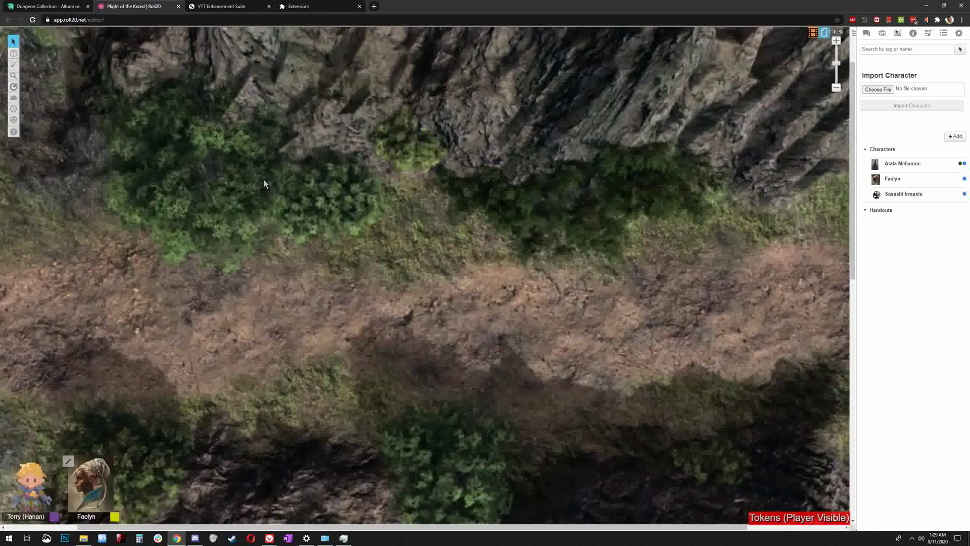
{"action": "left_click", "coordinate": [822, 36]}
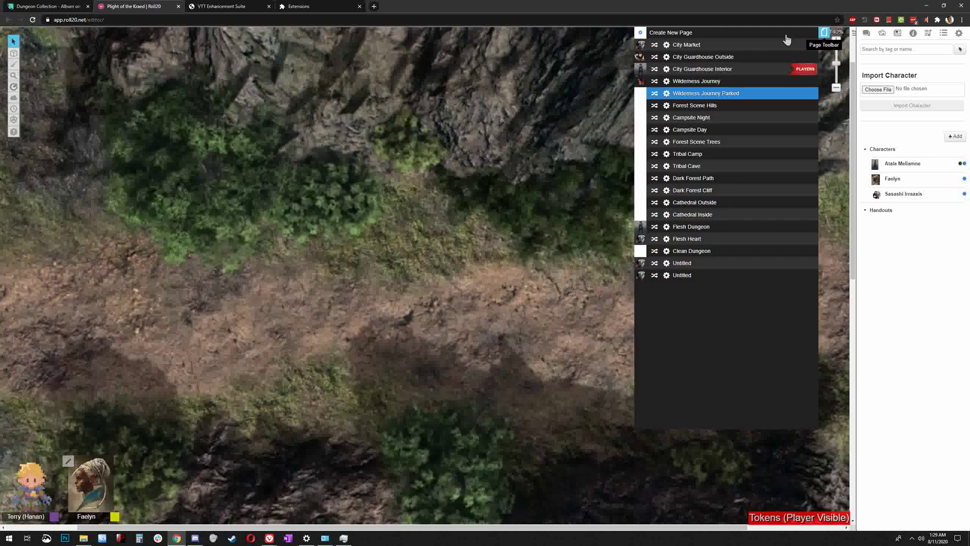
{"action": "left_click", "coordinate": [719, 58]}
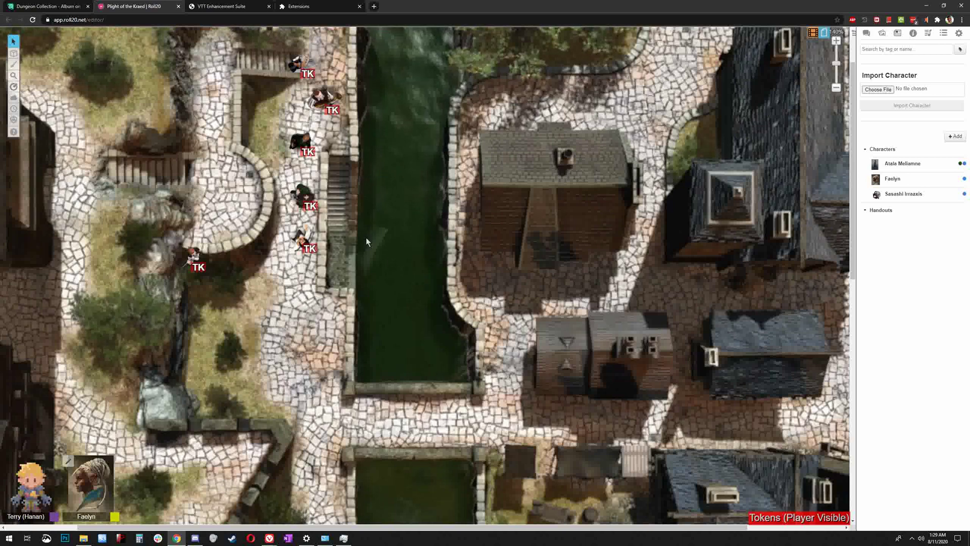
{"action": "left_click", "coordinate": [825, 33]}
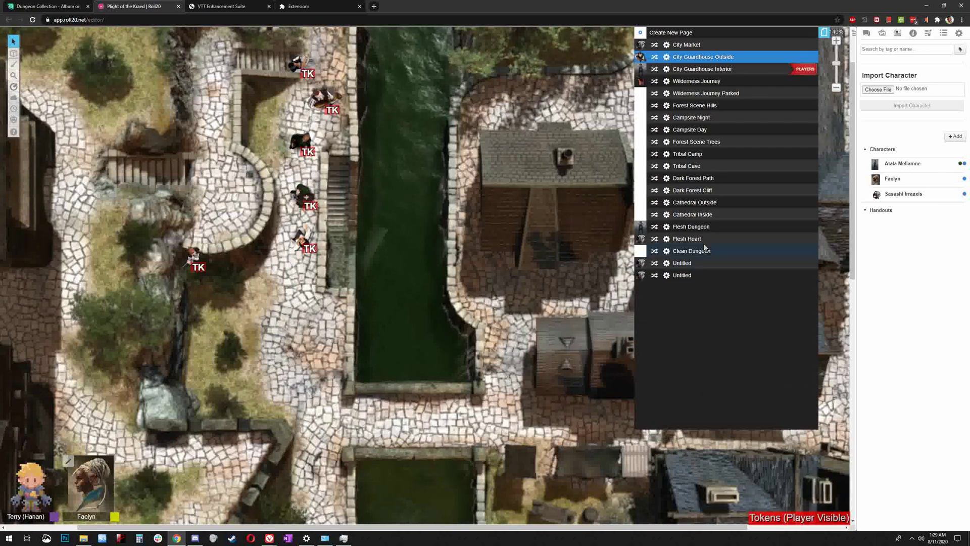
- On the Flesh Dungeon page, move a TK token into the red circular room, then go to Flesh Heart
{"action": "left_click", "coordinate": [710, 231]}
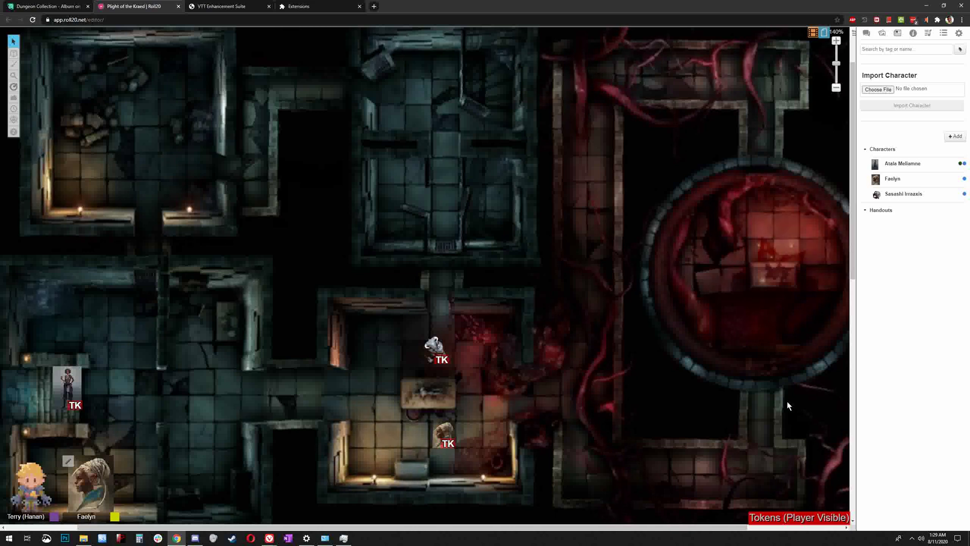
{"action": "left_click_drag", "start_coordinate": [733, 474], "coordinate": [740, 320]}
{"action": "left_click", "coordinate": [777, 288]}
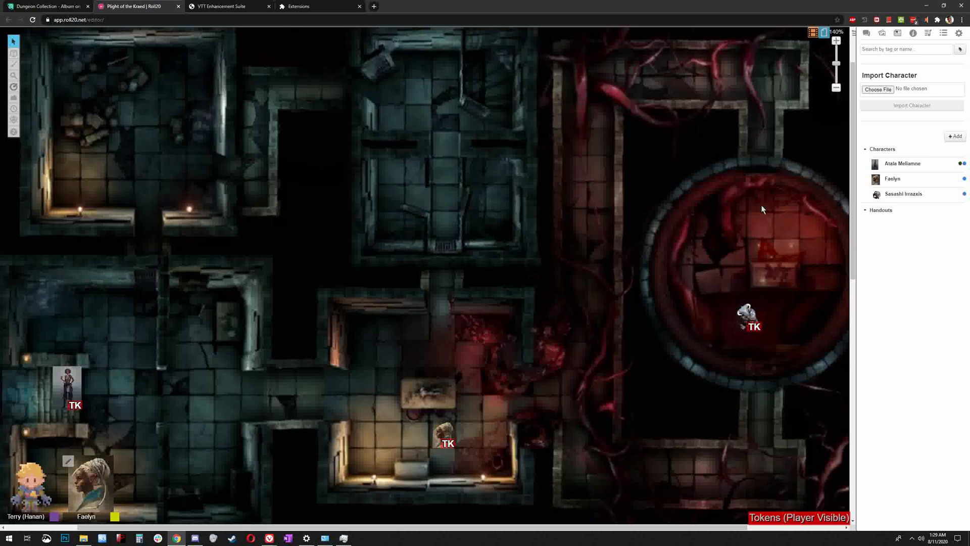
{"action": "left_click", "coordinate": [823, 35]}
{"action": "left_click", "coordinate": [707, 241]}
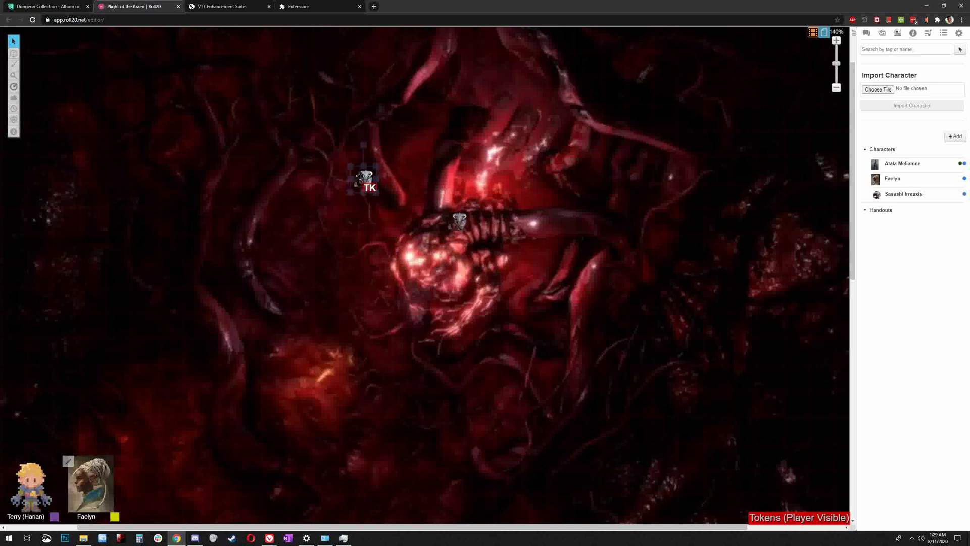
- Drag the TK token down onto the glowing heart amid the central tentacles
{"action": "left_click_drag", "start_coordinate": [358, 176], "coordinate": [412, 234]}
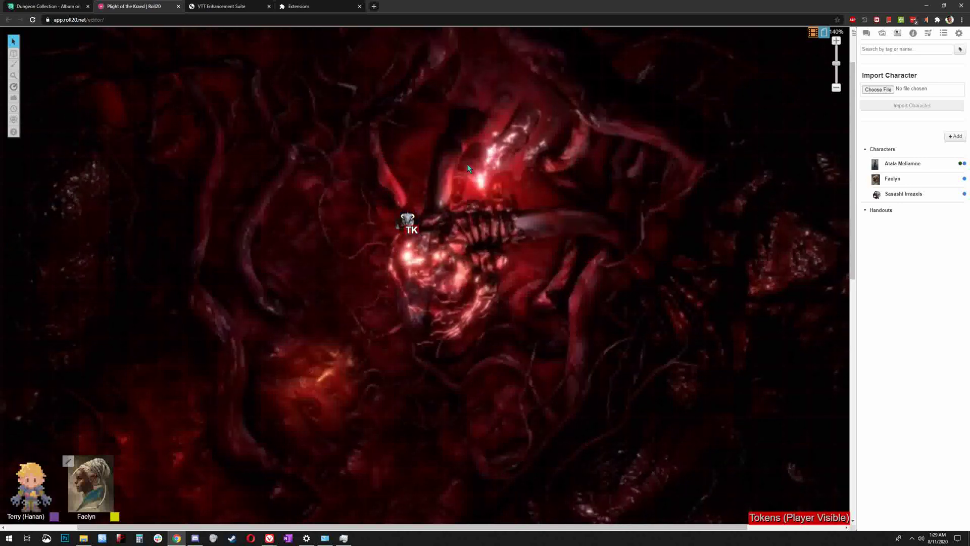